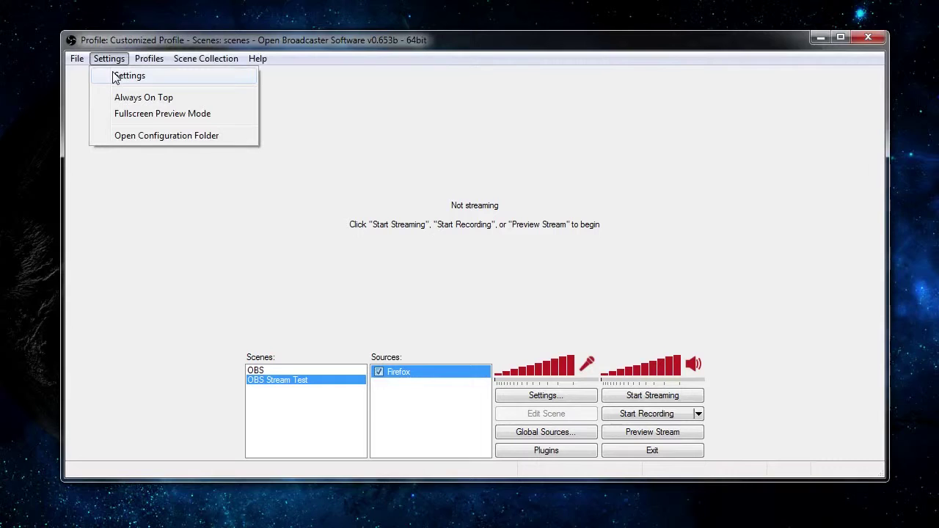
Step: In the broadcast settings, set the mode to Live Stream, the streaming service to Twitch and the server to US East: New York, NY
{"action": "left_click", "coordinate": [117, 77]}
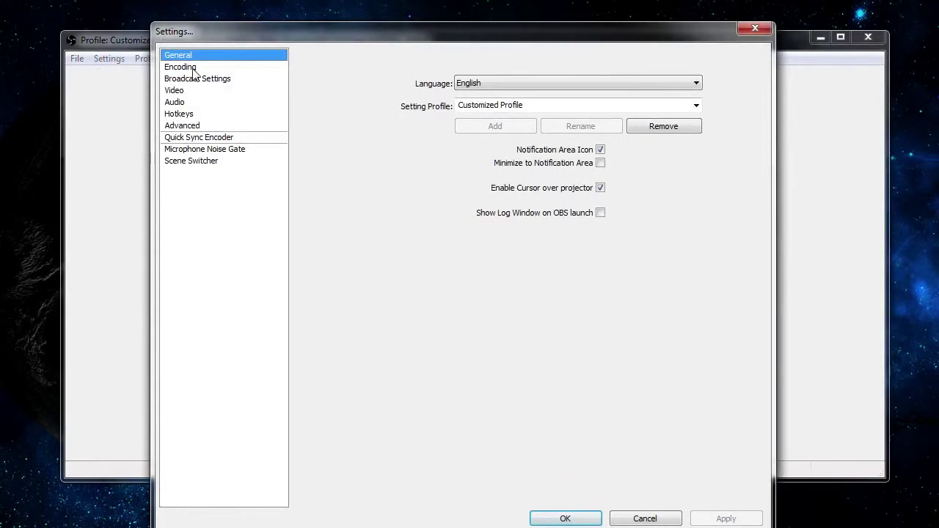
{"action": "left_click", "coordinate": [194, 67]}
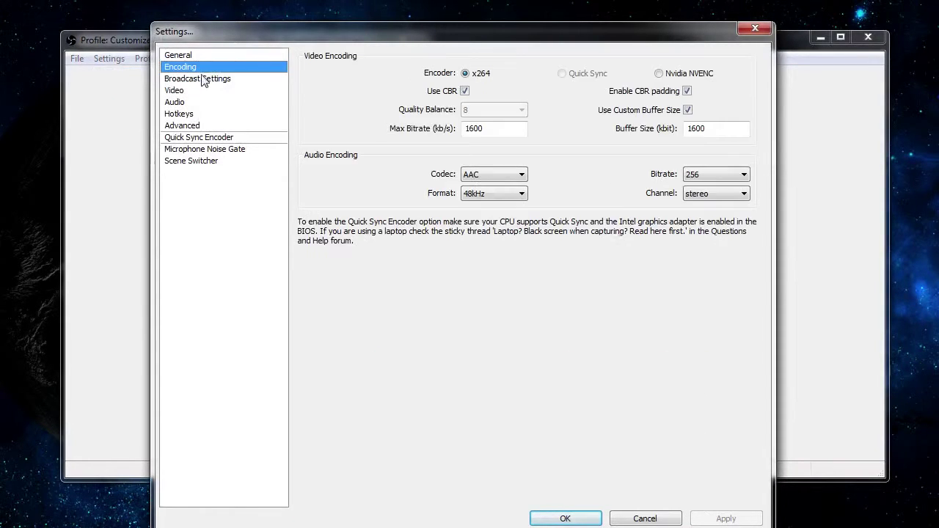
{"action": "left_click", "coordinate": [203, 80]}
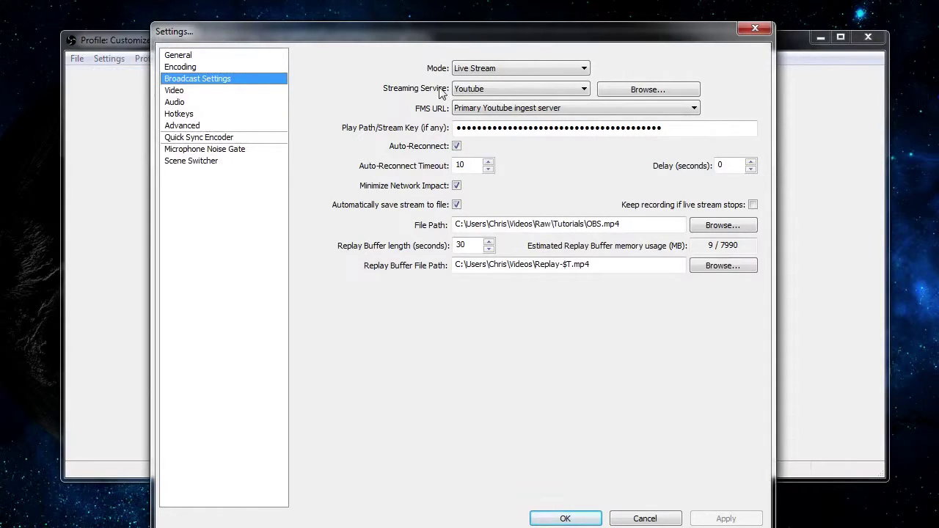
{"action": "left_click", "coordinate": [489, 88]}
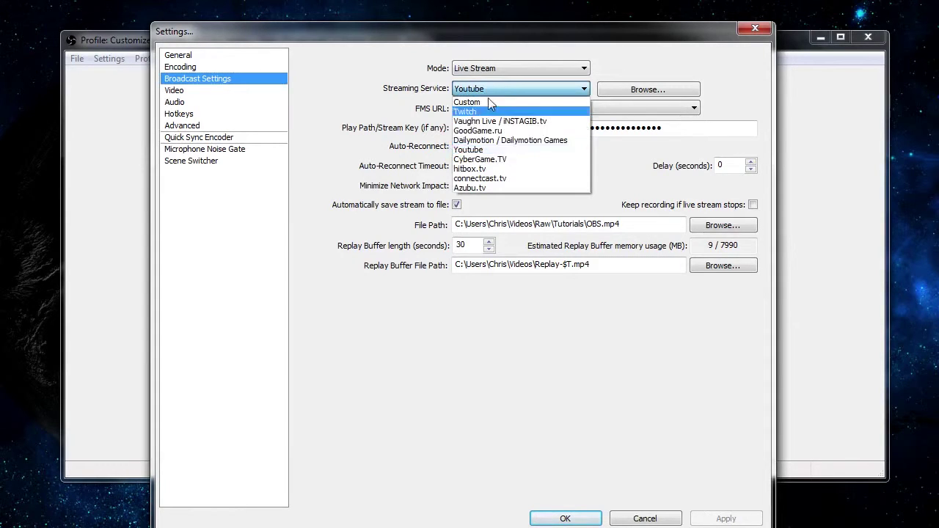
{"action": "left_click", "coordinate": [483, 109]}
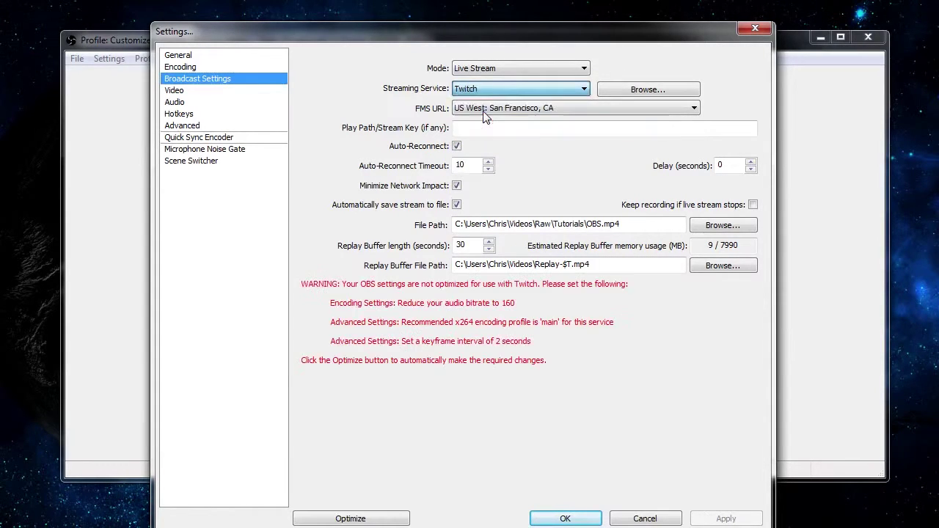
{"action": "left_click", "coordinate": [510, 69]}
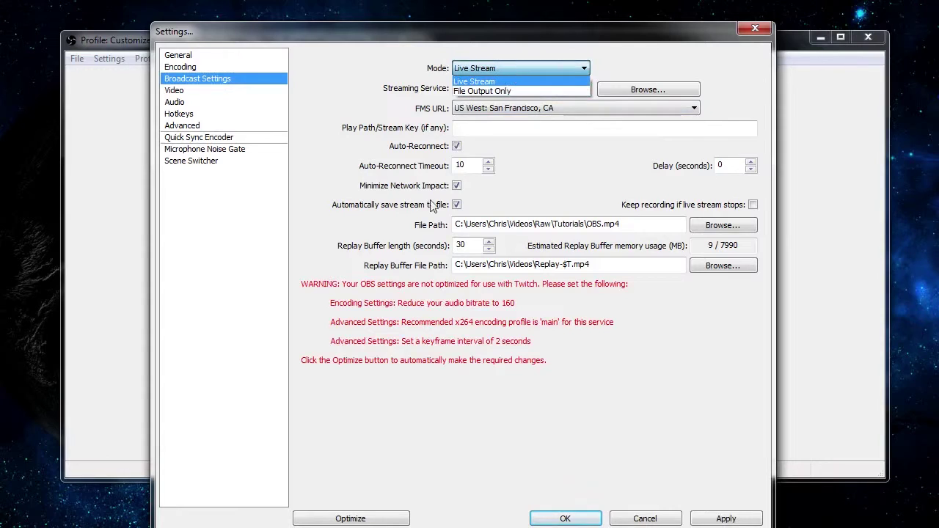
{"action": "left_click", "coordinate": [502, 81]}
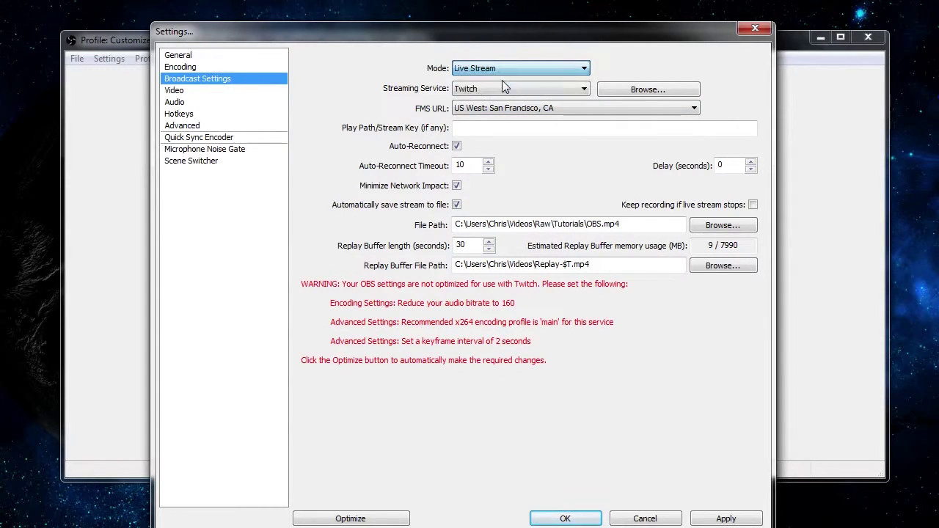
{"action": "left_click", "coordinate": [576, 108]}
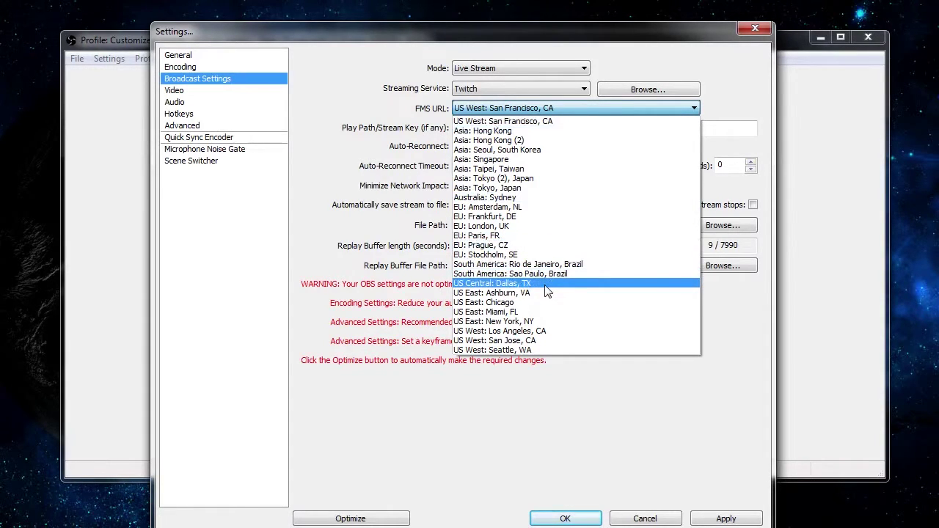
{"action": "left_click", "coordinate": [541, 323]}
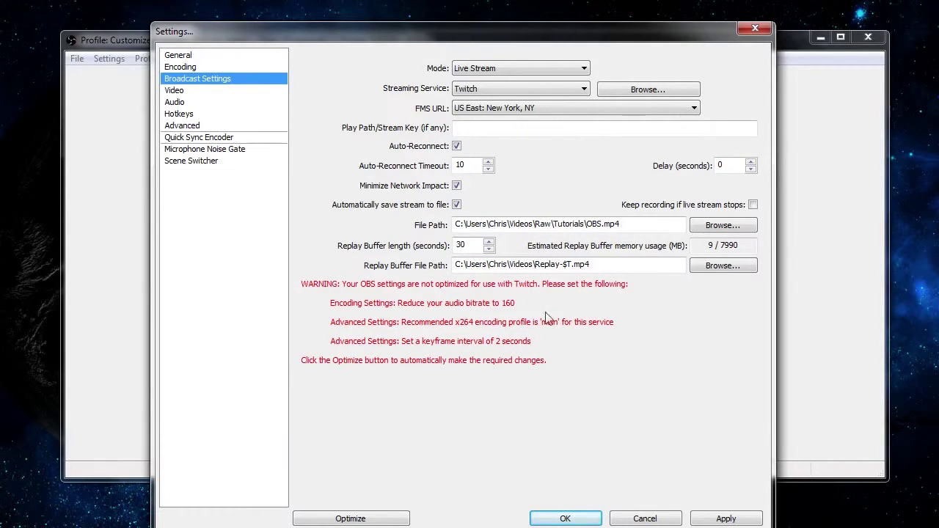
Step: Optimize the settings automatically for Twitch and apply the changes
{"action": "left_click", "coordinate": [385, 520]}
{"action": "left_click", "coordinate": [501, 351]}
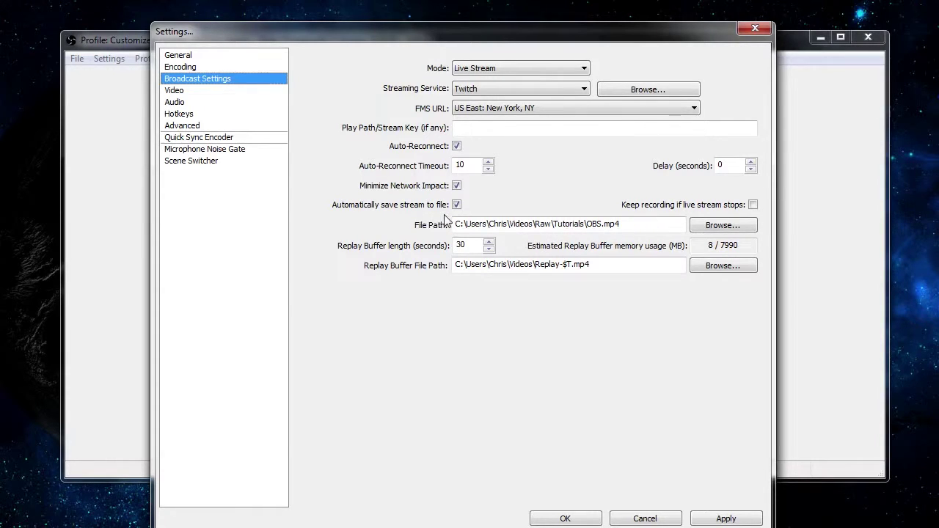
{"action": "left_click", "coordinate": [718, 519]}
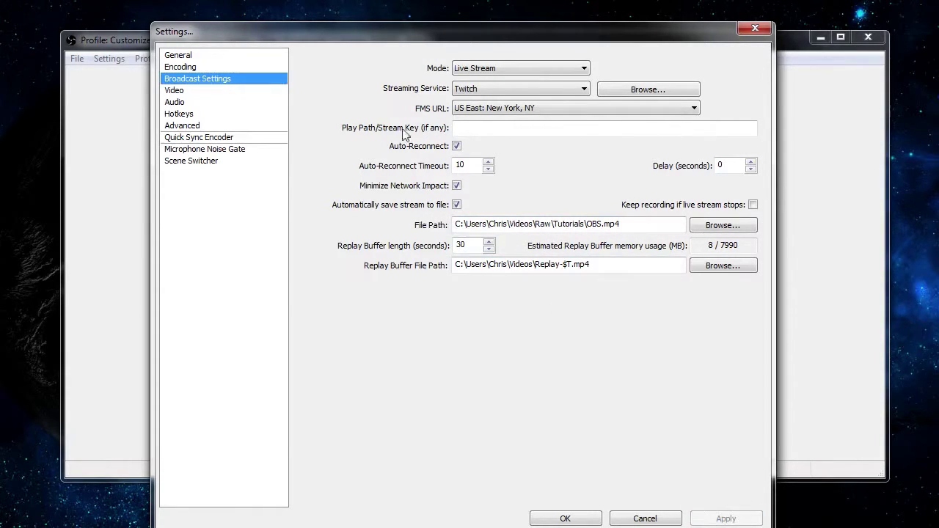
Step: Check the maximum video bitrate in the encoding settings, select an audio bitrate of 160 and apply the settings
{"action": "left_click", "coordinate": [192, 66]}
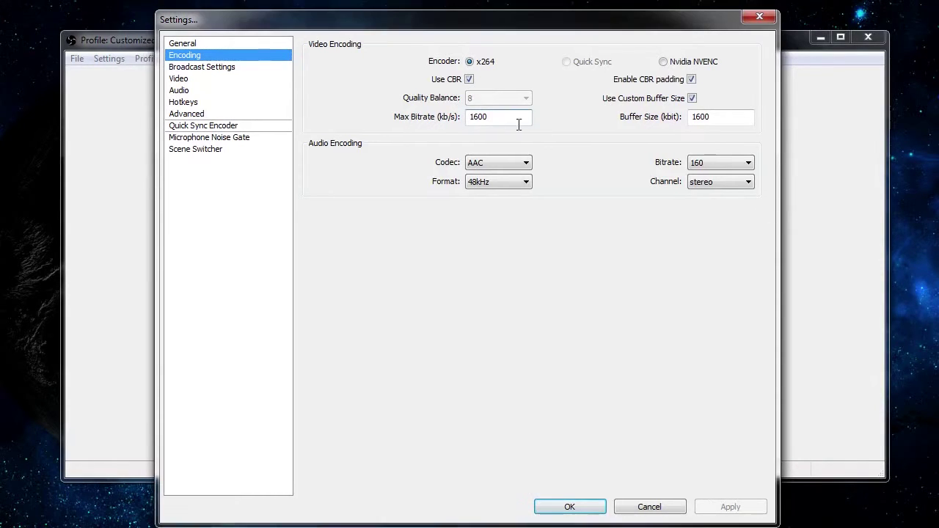
{"action": "mouse_move", "coordinate": [511, 125]}
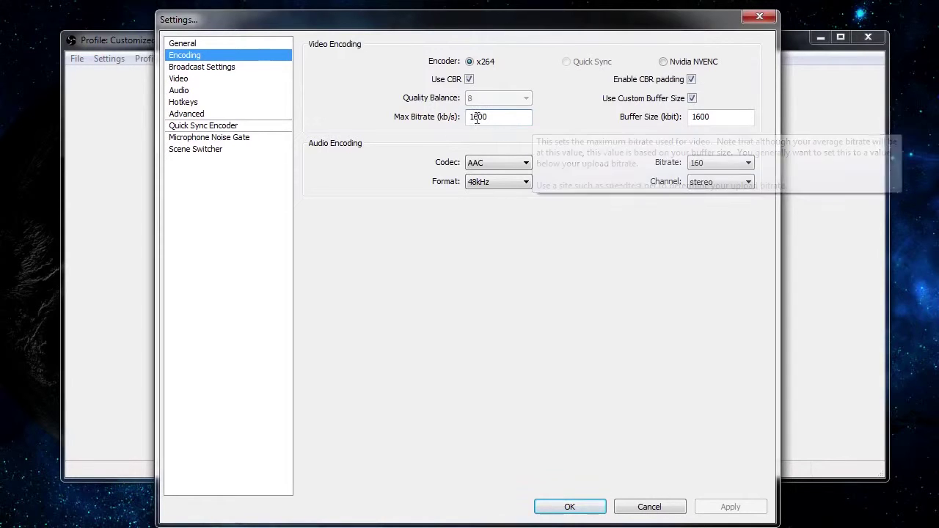
{"action": "left_click_drag", "start_coordinate": [506, 118], "coordinate": [453, 121]}
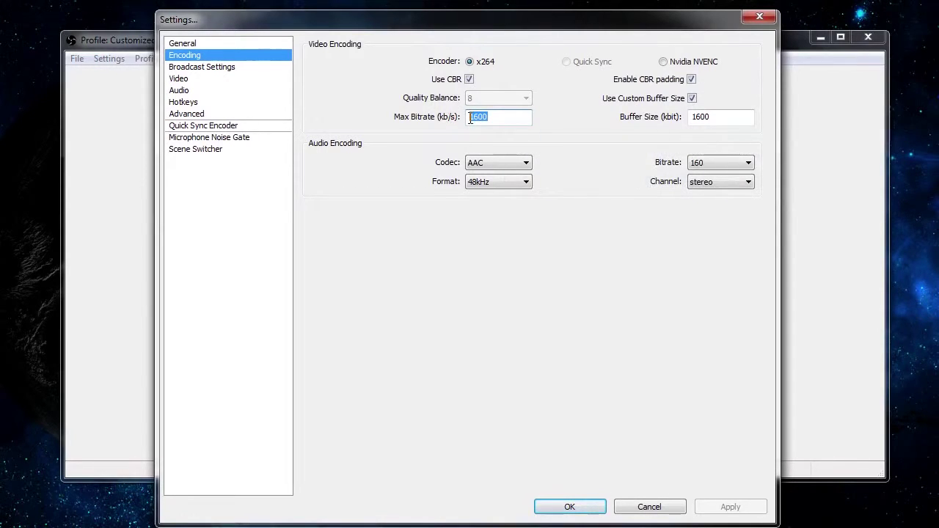
{"action": "mouse_move", "coordinate": [470, 119]}
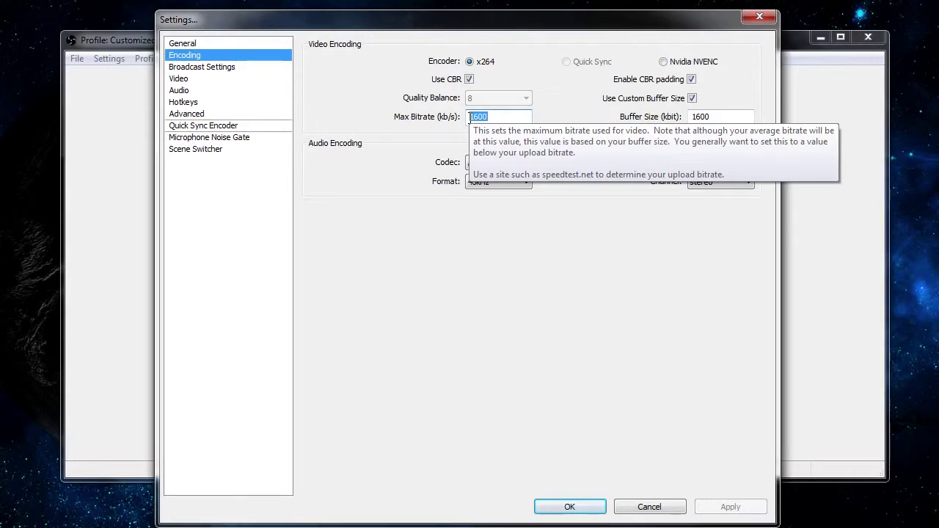
{"action": "left_click", "coordinate": [521, 119]}
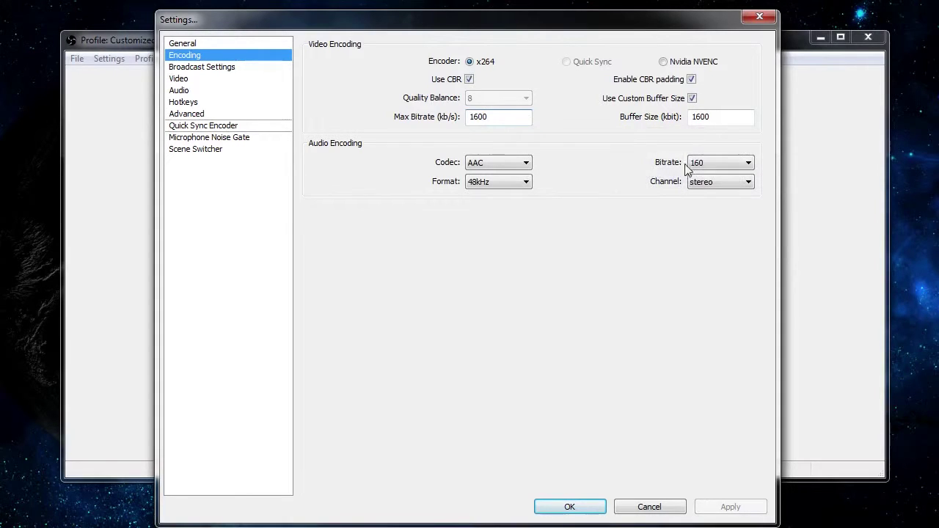
{"action": "left_click", "coordinate": [705, 167]}
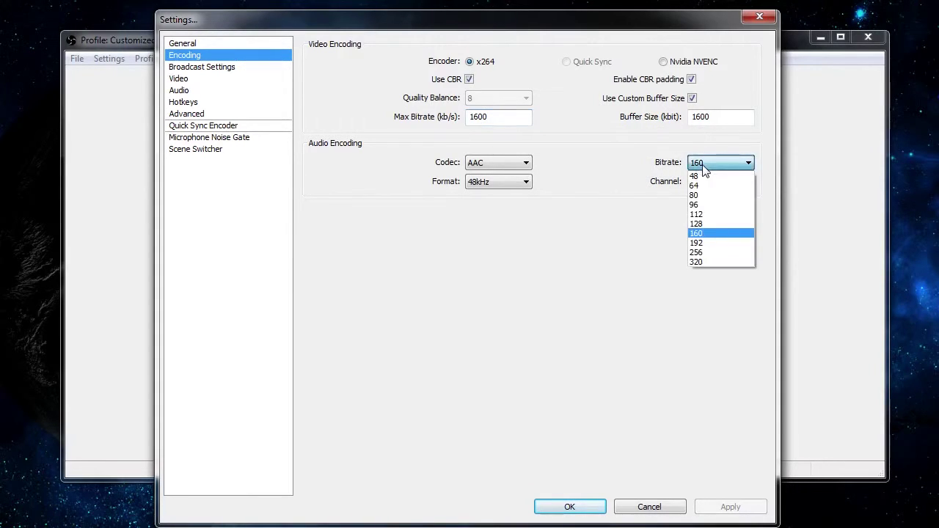
{"action": "left_click", "coordinate": [722, 235]}
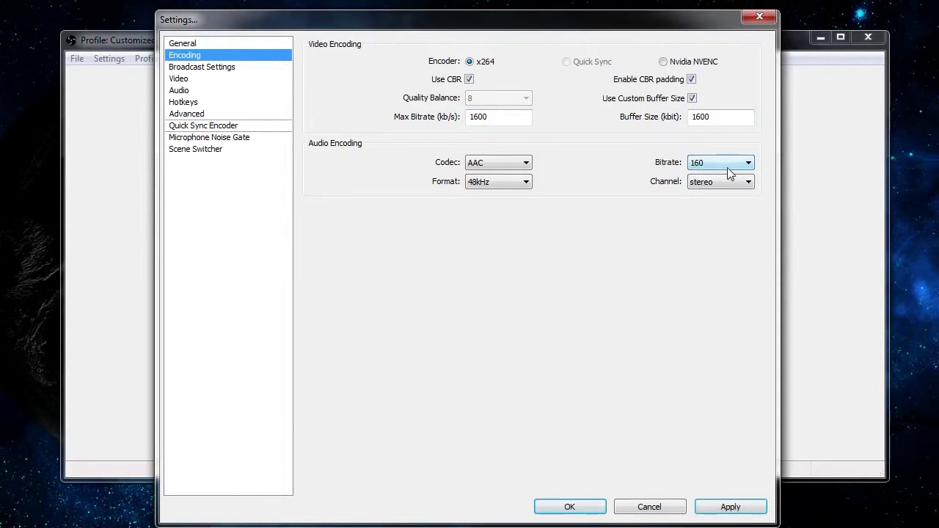
{"action": "left_click", "coordinate": [730, 507]}
Step: Return to the broadcast settings, switch to the Twitch dashboard in Firefox and reveal the channel's stream key
{"action": "left_click", "coordinate": [204, 67]}
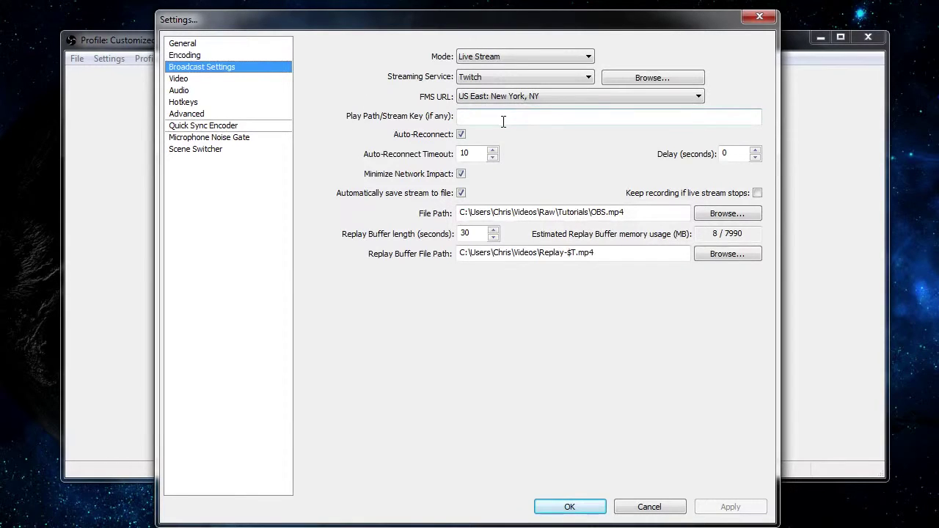
{"action": "key", "text": "alt+Tab"}
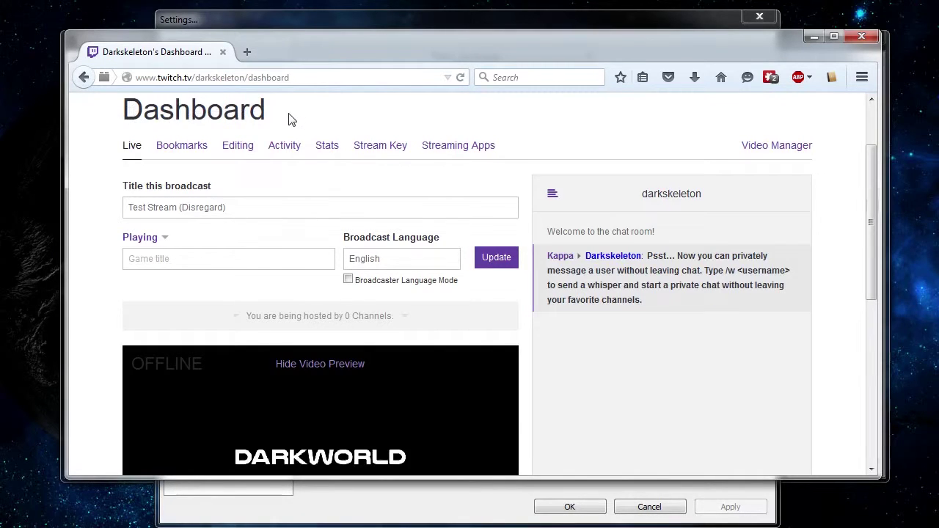
{"action": "scroll", "coordinate": [124, 309], "scroll_direction": "down", "scroll_amount": 2}
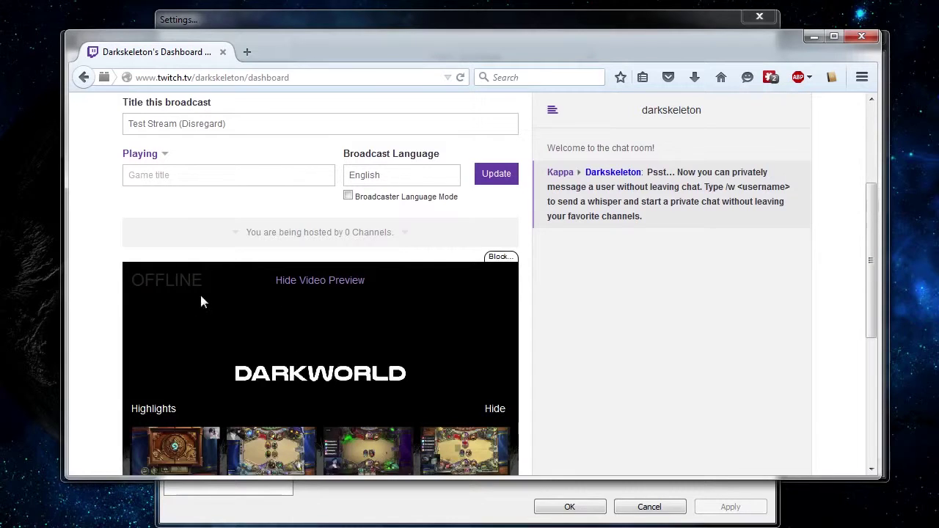
{"action": "scroll", "coordinate": [249, 235], "scroll_direction": "up", "scroll_amount": 2}
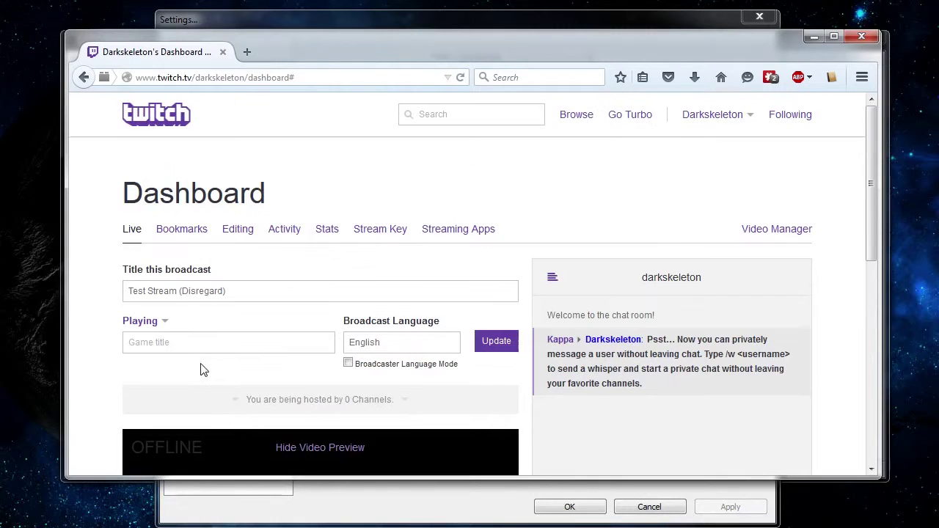
{"action": "scroll", "coordinate": [196, 339], "scroll_direction": "down", "scroll_amount": 2}
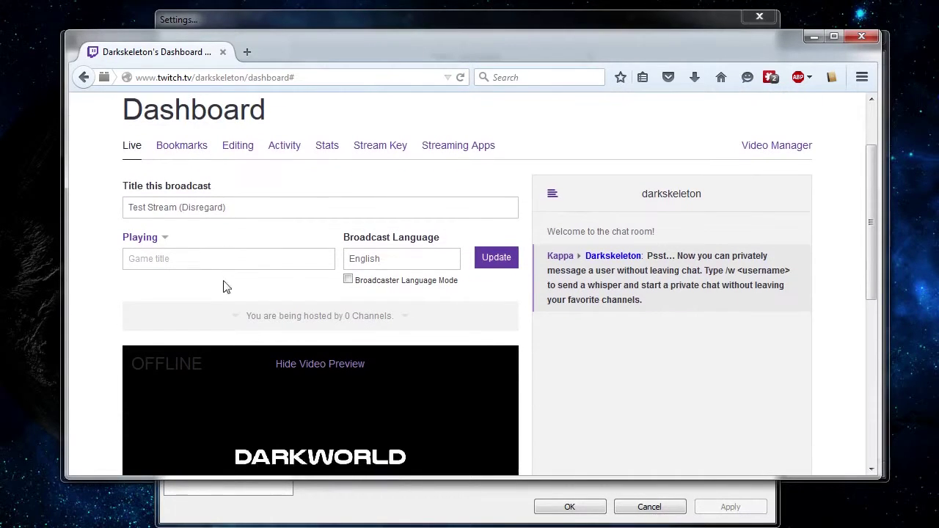
{"action": "left_click", "coordinate": [376, 151]}
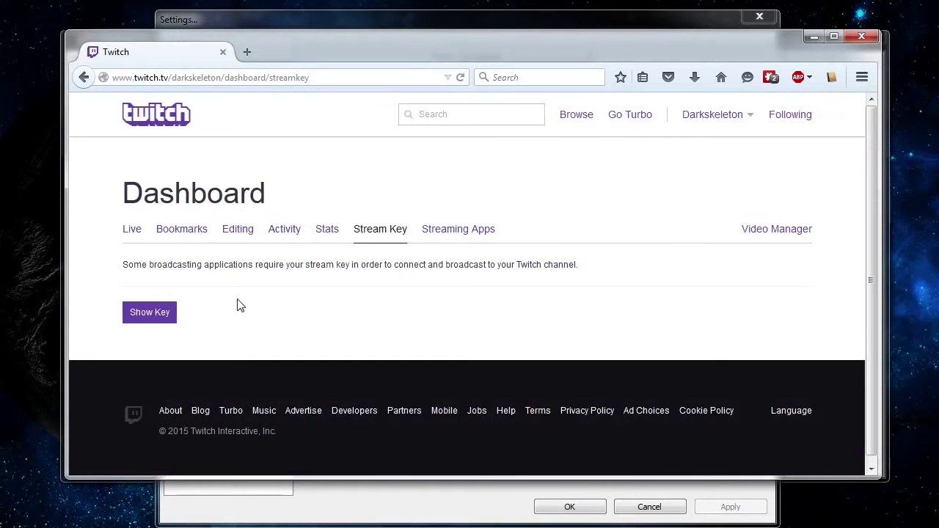
{"action": "left_click", "coordinate": [163, 312]}
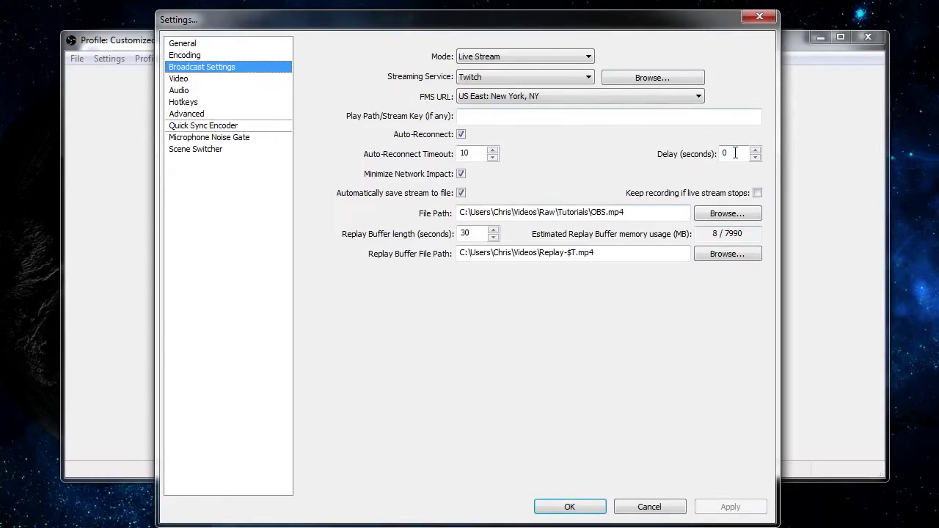
Step: Paste the Twitch stream key into the Play Path/Stream Key field in the OBS broadcast settings, apply the change and close the settings
{"action": "left_click", "coordinate": [466, 116]}
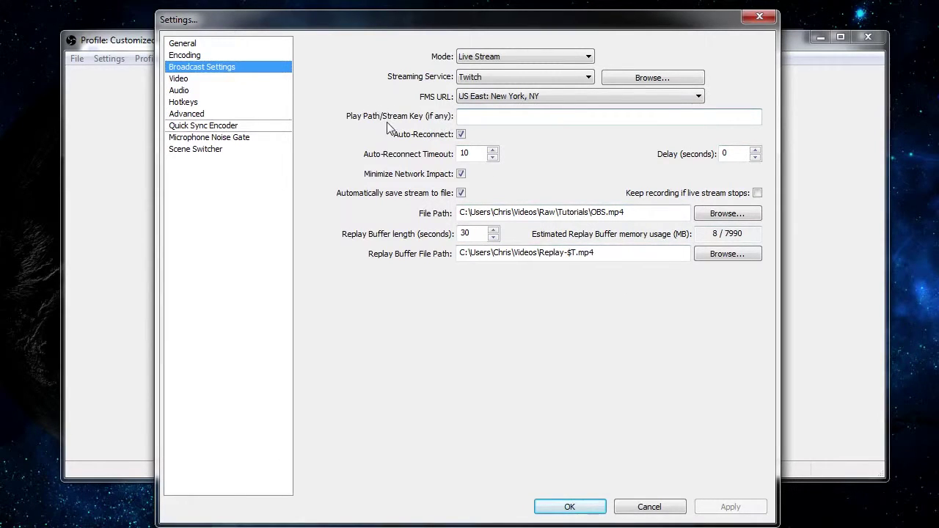
{"action": "right_click", "coordinate": [491, 118]}
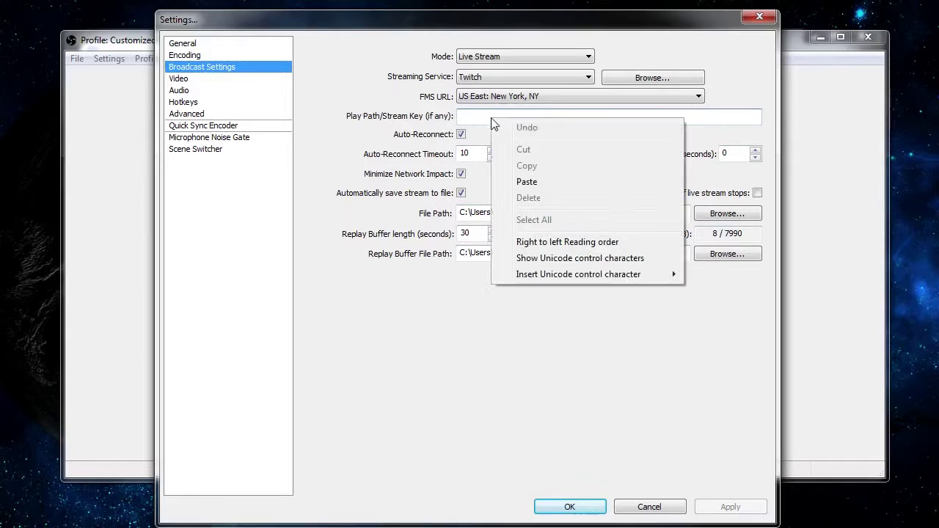
{"action": "left_click", "coordinate": [526, 183]}
{"action": "left_click_drag", "start_coordinate": [730, 117], "coordinate": [382, 138]}
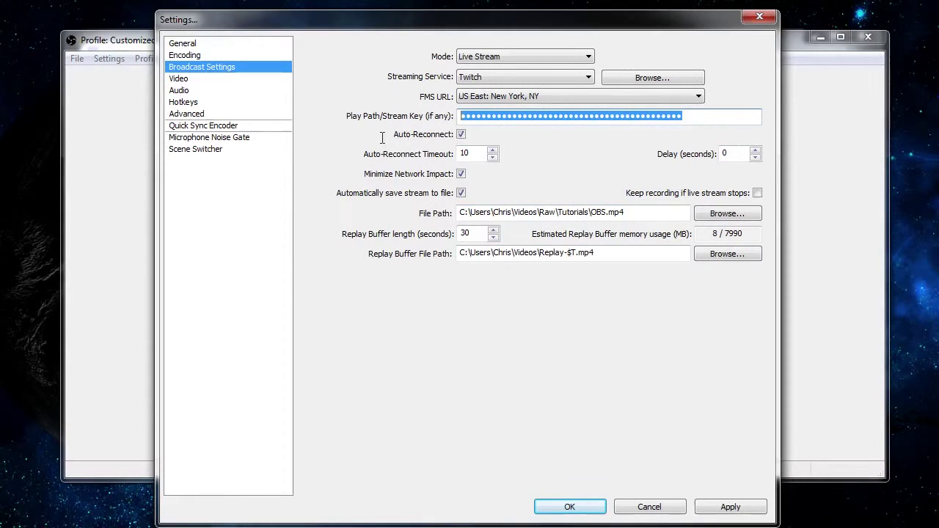
{"action": "left_click", "coordinate": [730, 508]}
{"action": "left_click", "coordinate": [592, 511]}
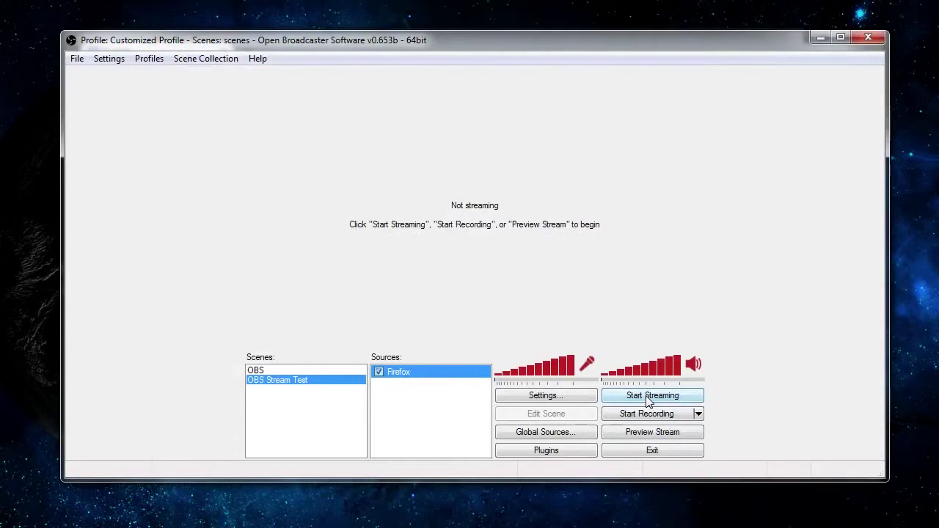
Step: Start streaming from OBS and open the Live page of the Twitch dashboard in Firefox
{"action": "left_click", "coordinate": [649, 396]}
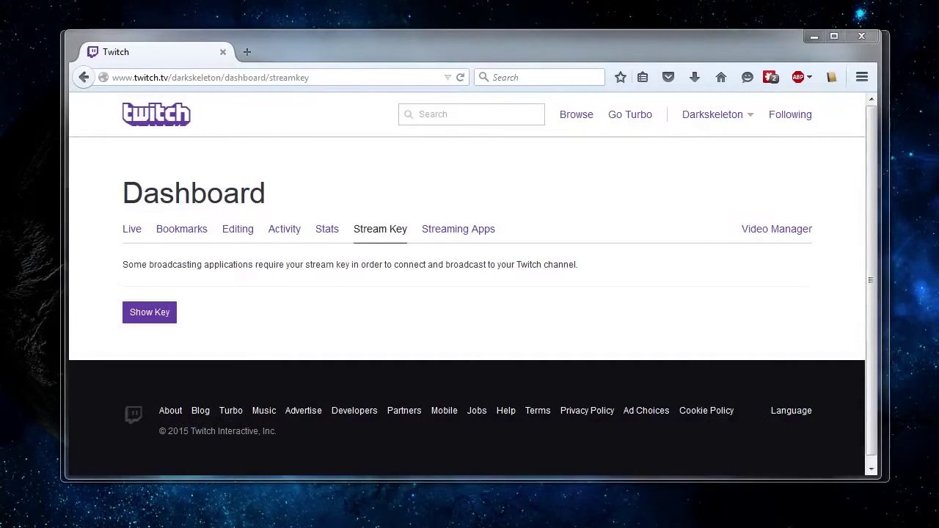
{"action": "left_click", "coordinate": [135, 238]}
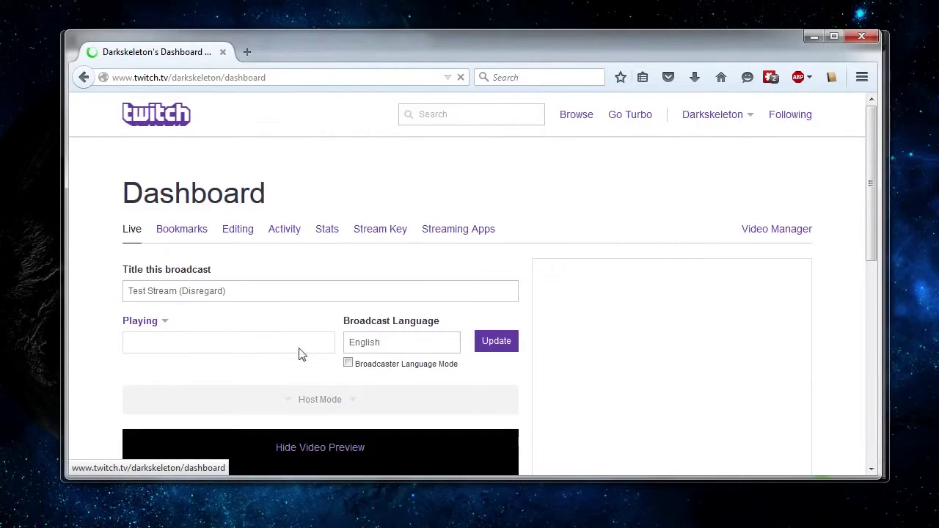
{"action": "scroll", "coordinate": [300, 352], "scroll_direction": "down", "scroll_amount": 2}
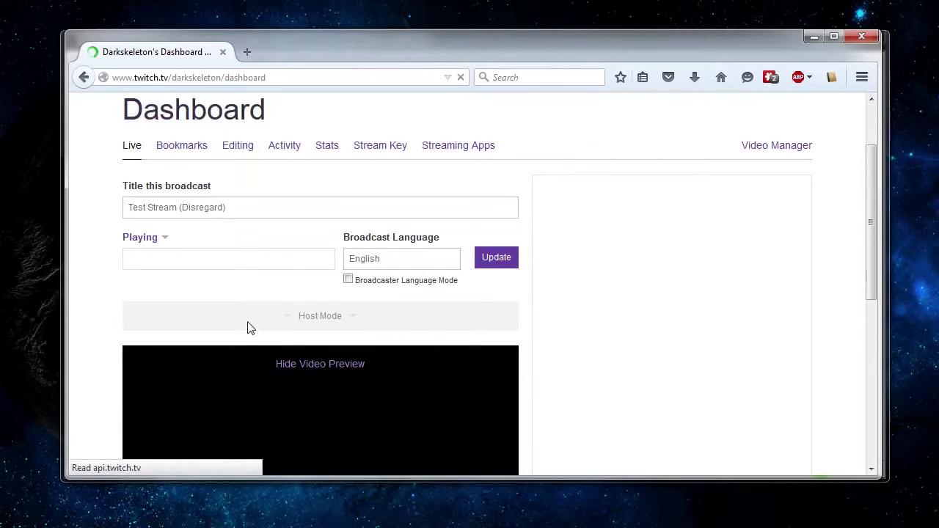
Step: Examine the live video preview and the stream configuration quality on the Twitch dashboard
{"action": "scroll", "coordinate": [248, 328], "scroll_direction": "down", "scroll_amount": 4}
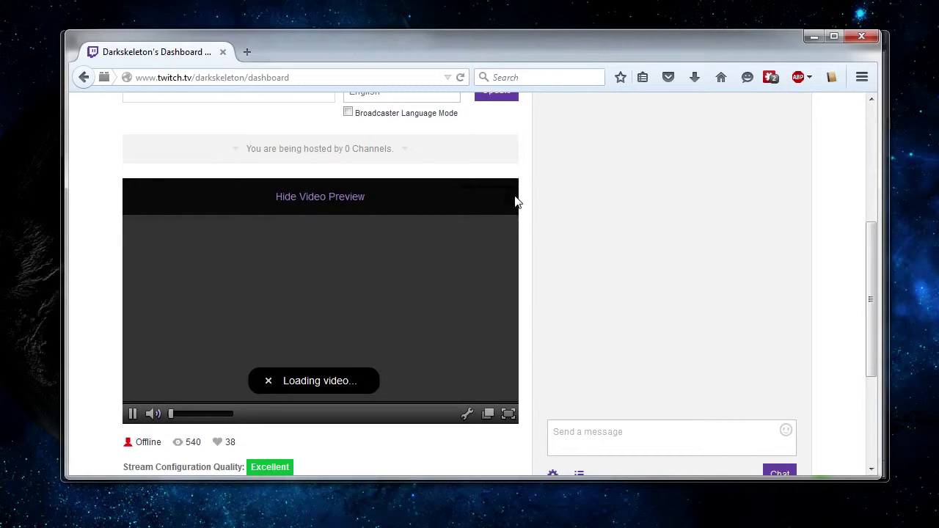
{"action": "scroll", "coordinate": [528, 203], "scroll_direction": "down", "scroll_amount": 2}
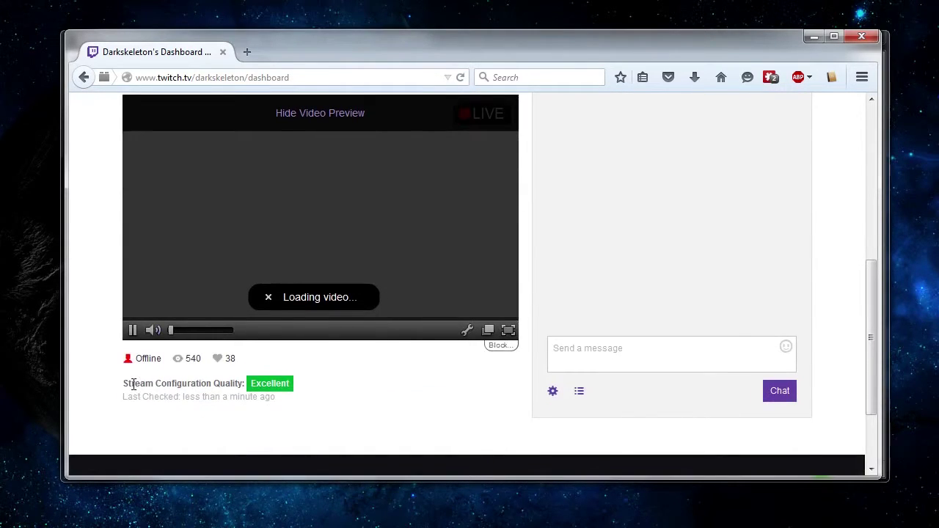
{"action": "left_click_drag", "start_coordinate": [132, 383], "coordinate": [251, 383]}
{"action": "left_click", "coordinate": [299, 384]}
{"action": "scroll", "coordinate": [320, 384], "scroll_direction": "up", "scroll_amount": 3}
{"action": "scroll", "coordinate": [319, 384], "scroll_direction": "down", "scroll_amount": 2}
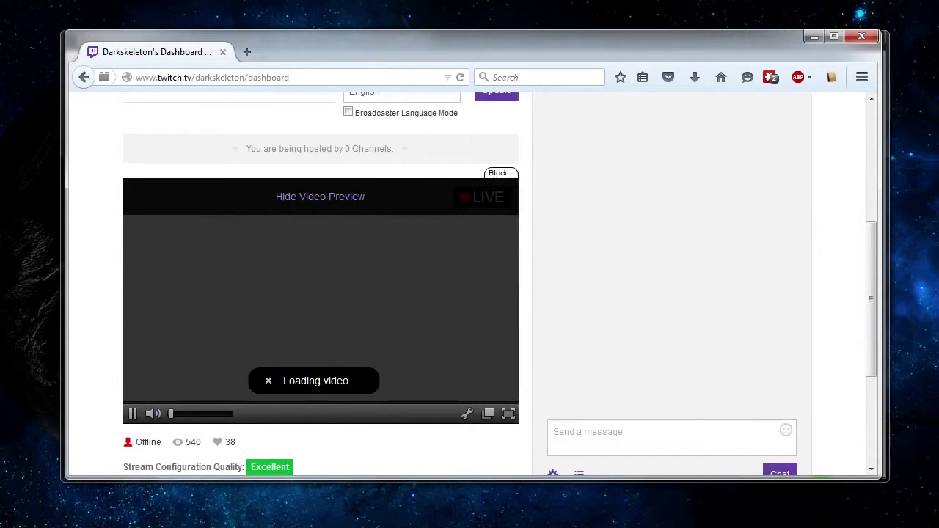